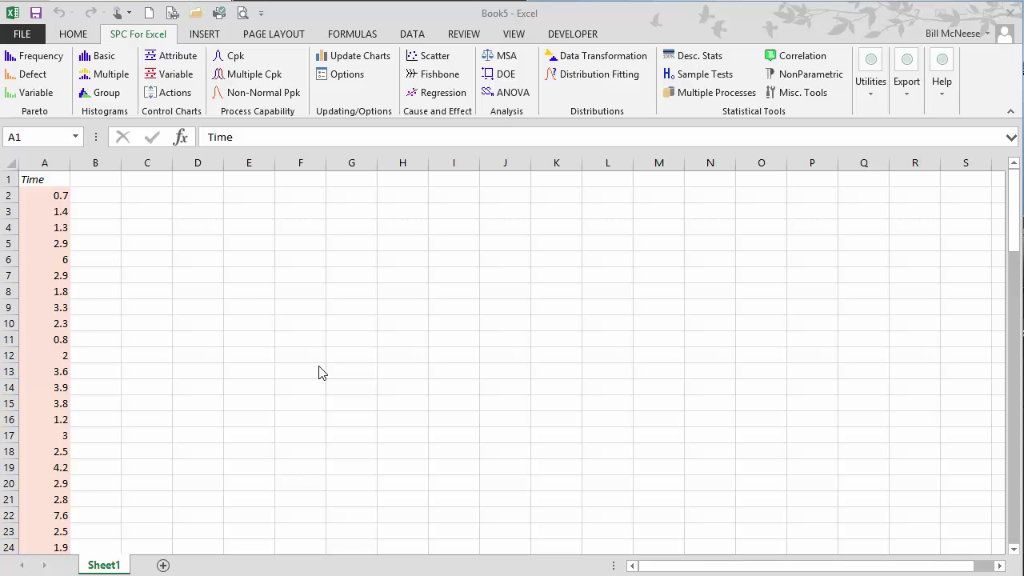
- Start a Non-Normal Ppk analysis on the Time data range $A$2:$A$101
left_click(30, 181)
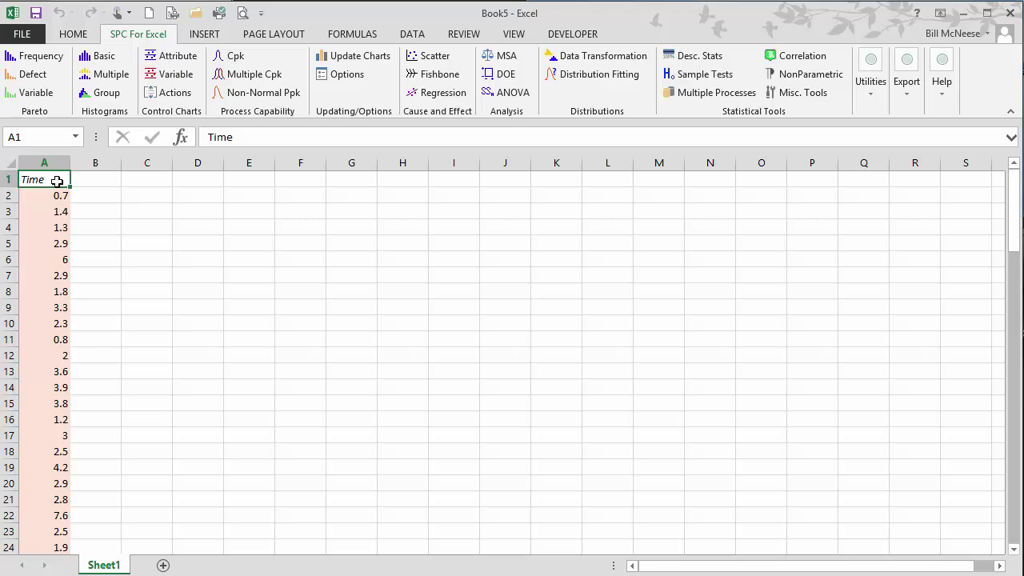
scroll(87, 208, "down", 16)
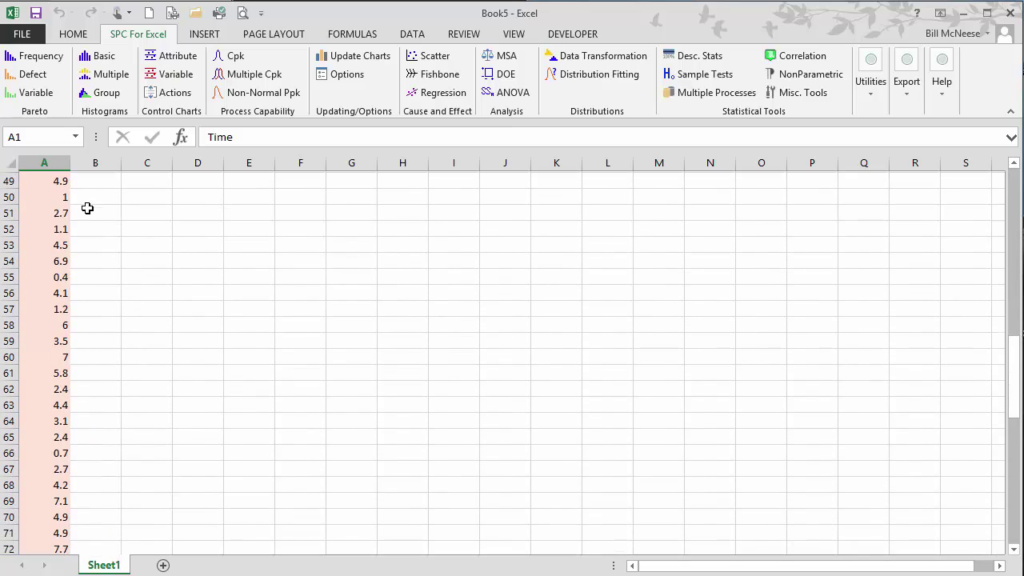
scroll(88, 208, "down", 16)
scroll(87, 208, "up", 20)
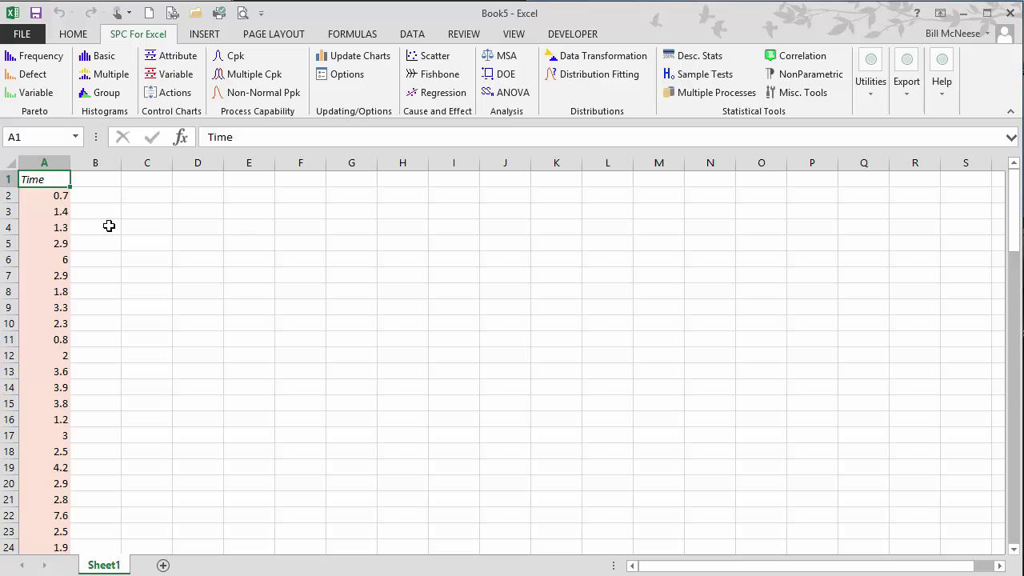
left_click(261, 94)
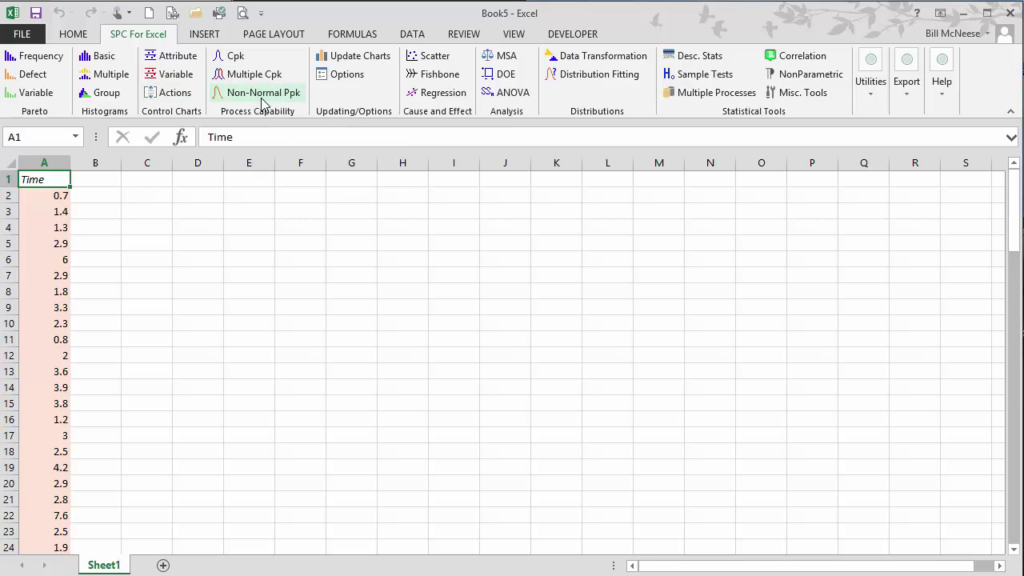
left_click_drag(418, 99, 325, 105)
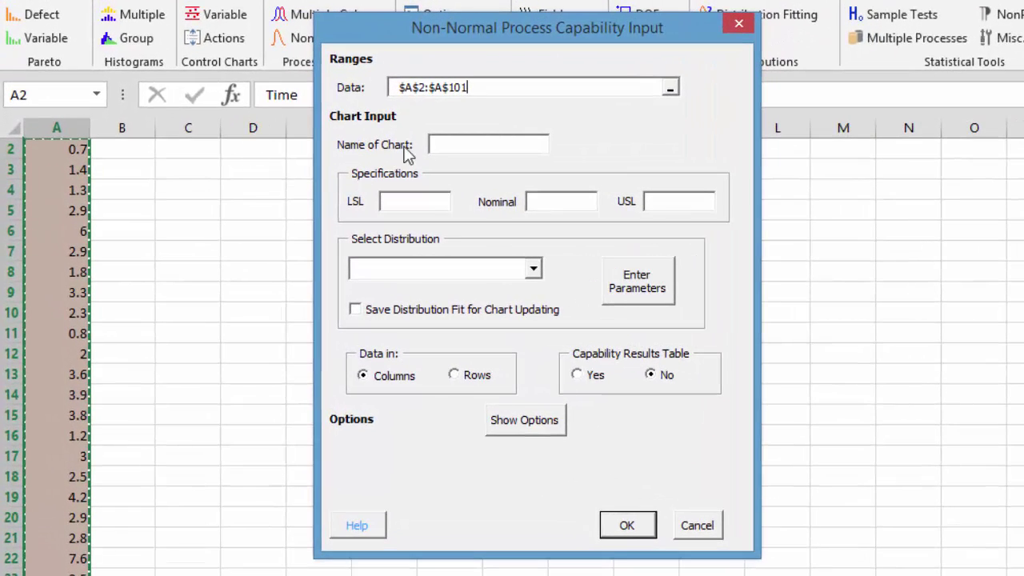
left_click_drag(475, 87, 397, 88)
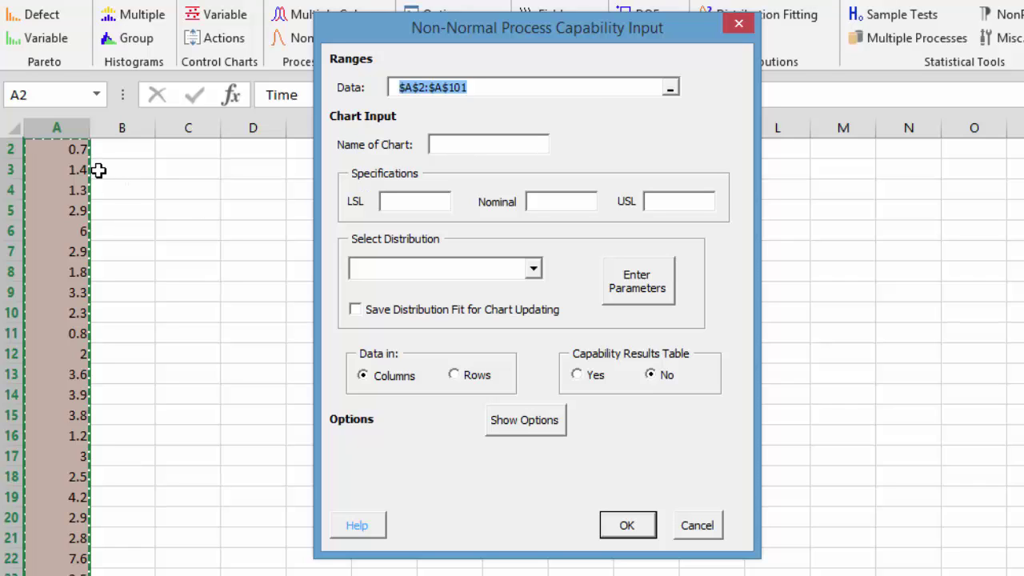
- Name the chart Non_Normal, set USL to 8, fit a Gamma distribution, and run it
left_click(446, 147)
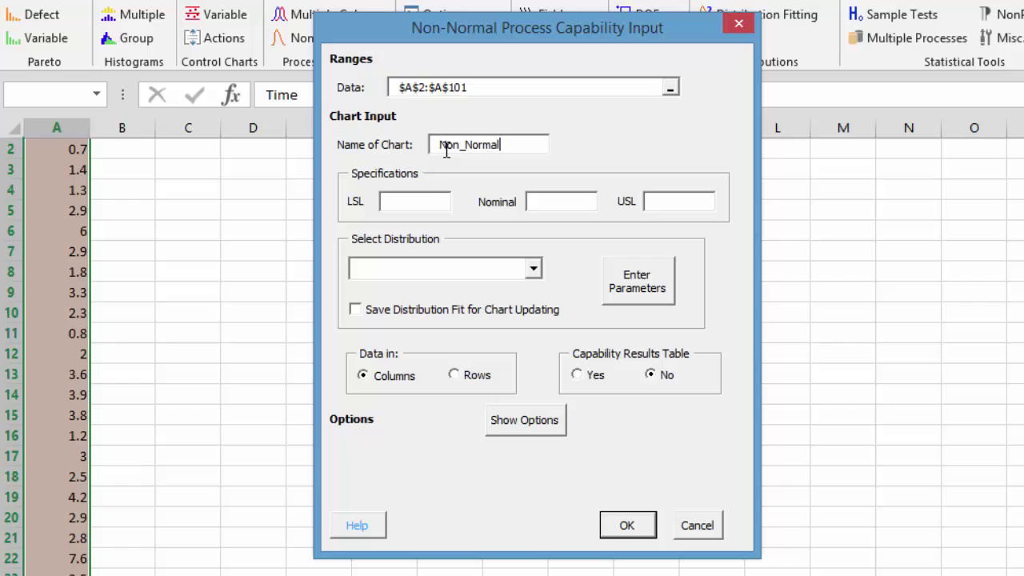
left_click(419, 204)
left_click(554, 205)
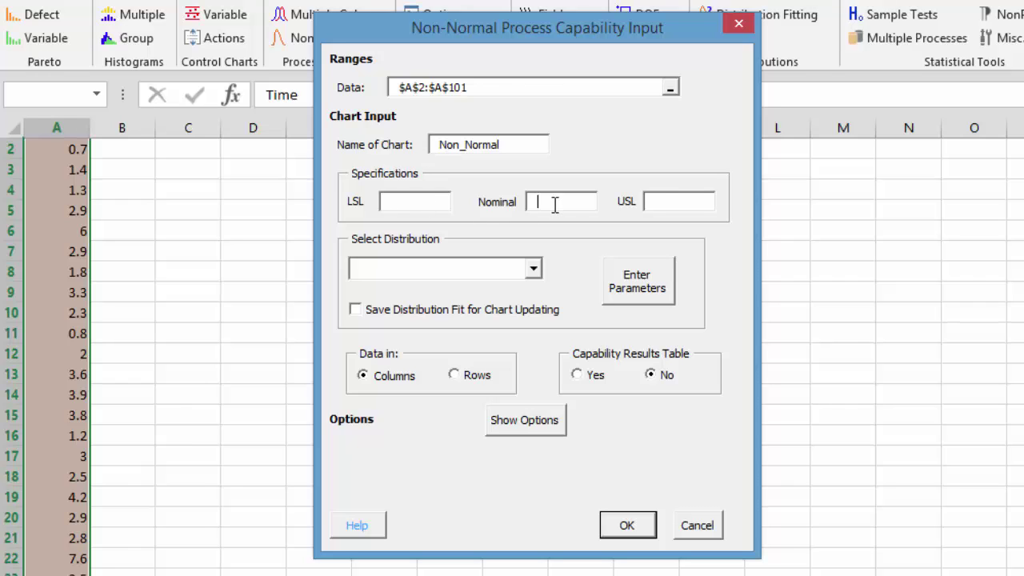
left_click(670, 205)
left_click(534, 270)
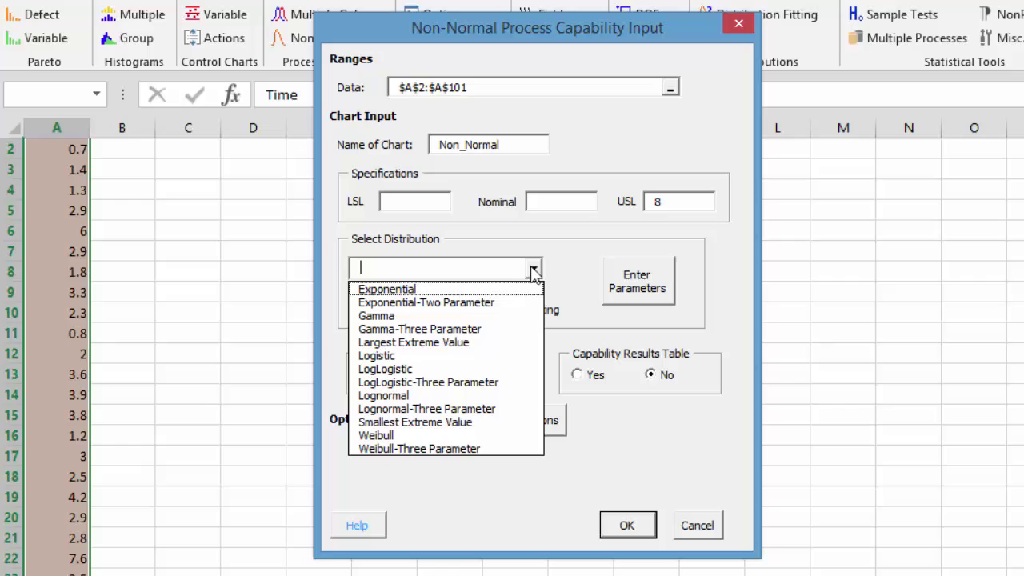
left_click(478, 317)
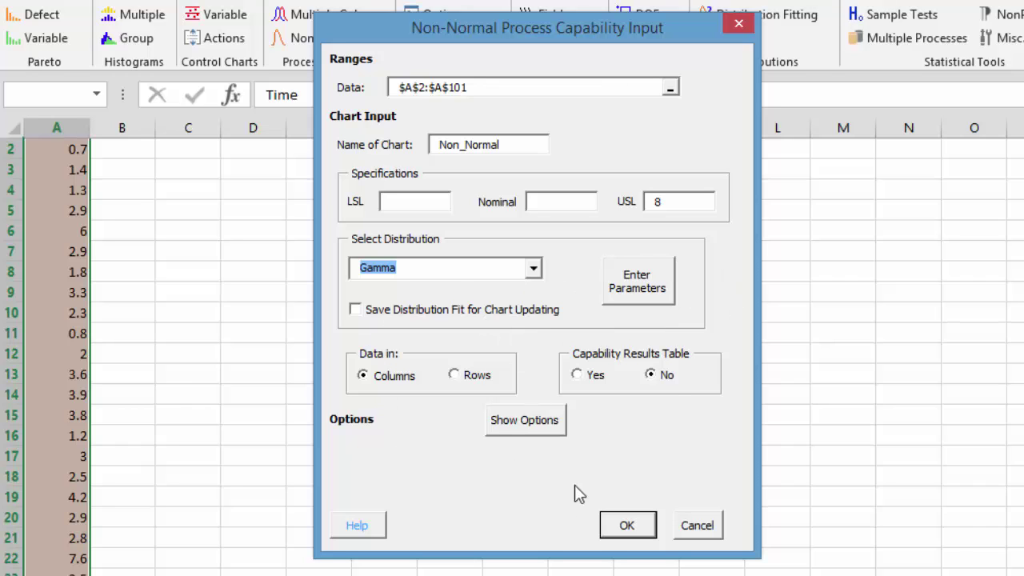
left_click(623, 525)
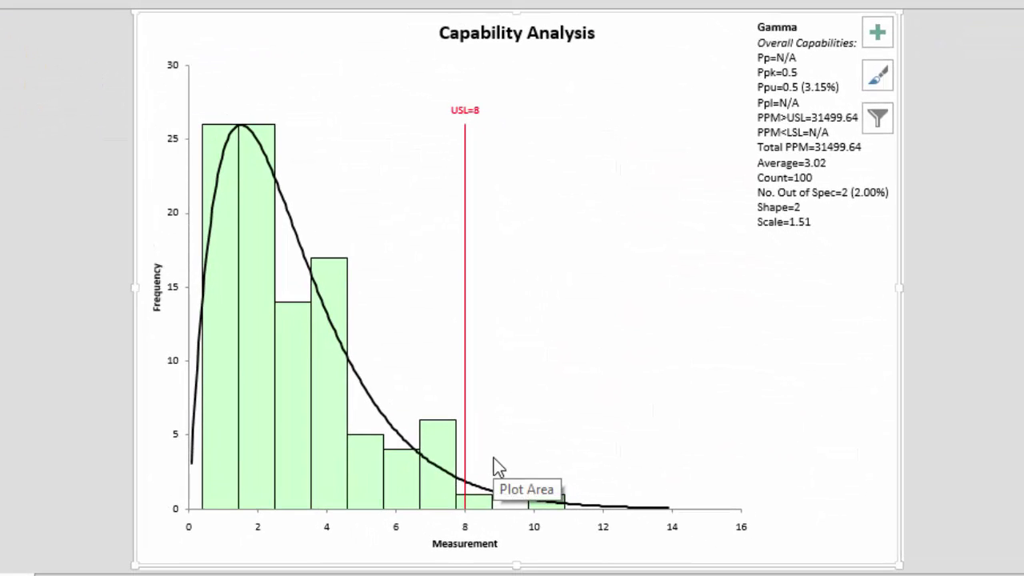
- Deselect the new Gamma capability chart on the Non_Normal sheet
key("Escape")
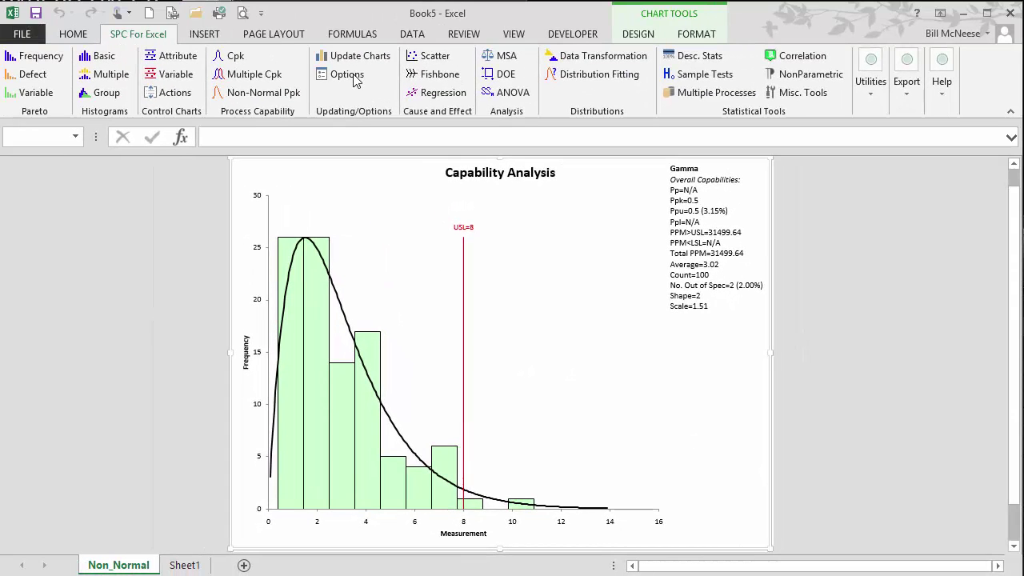
- Reopen the Non_Normal chart's settings and enable Save Distribution Fit for Chart Updating
left_click(353, 77)
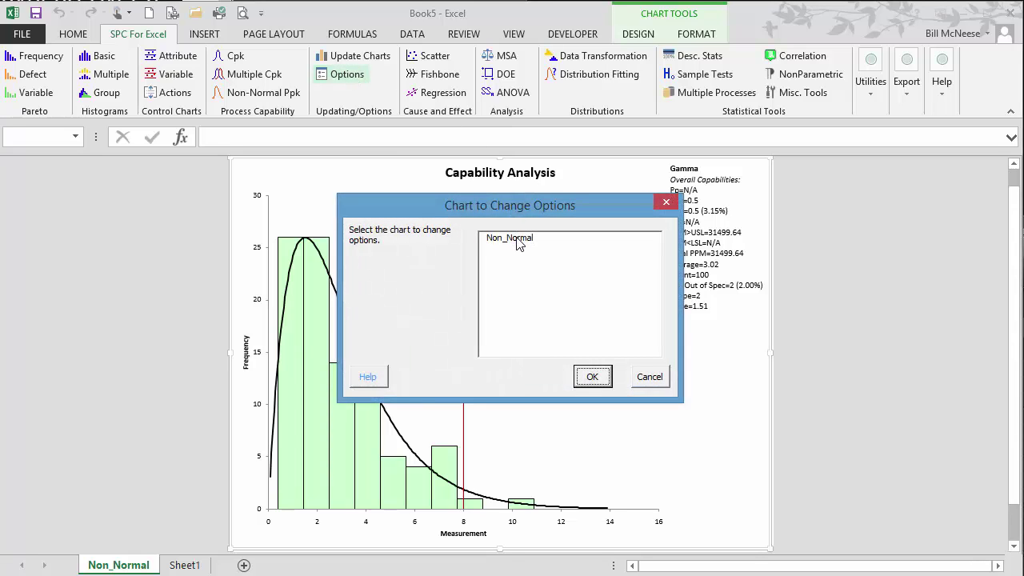
left_click(519, 244)
left_click(588, 381)
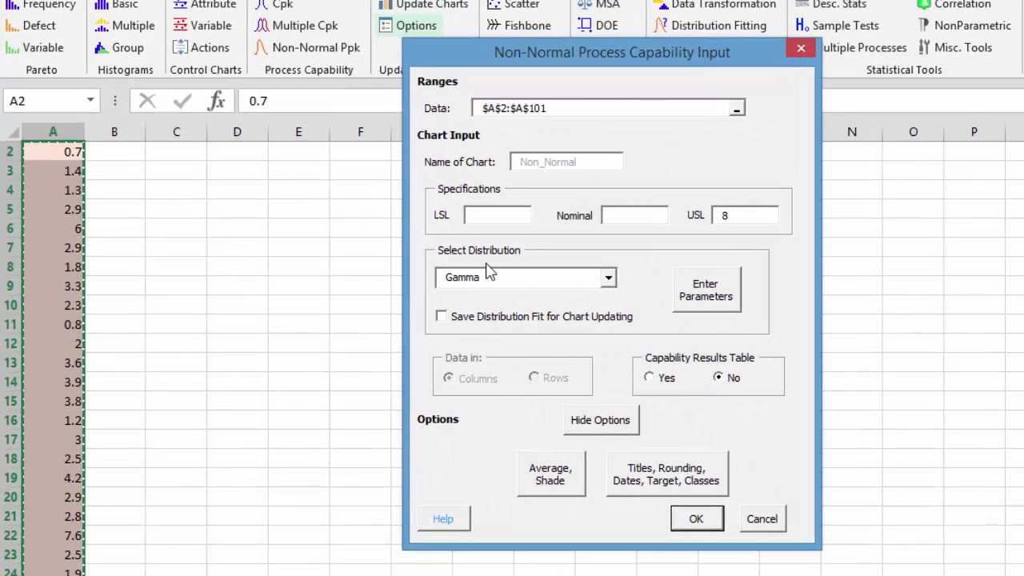
left_click(703, 310)
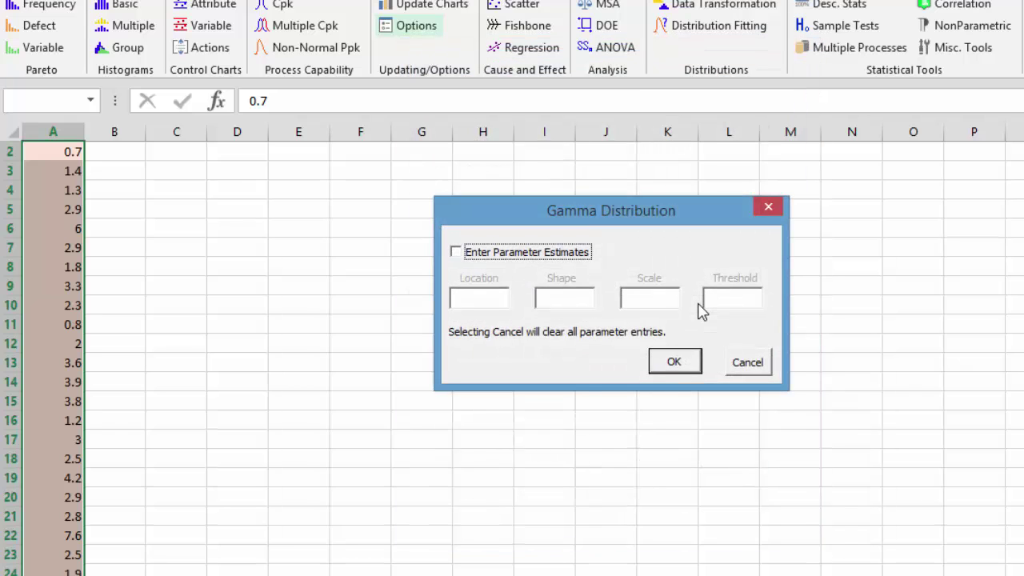
left_click(736, 362)
left_click(521, 318)
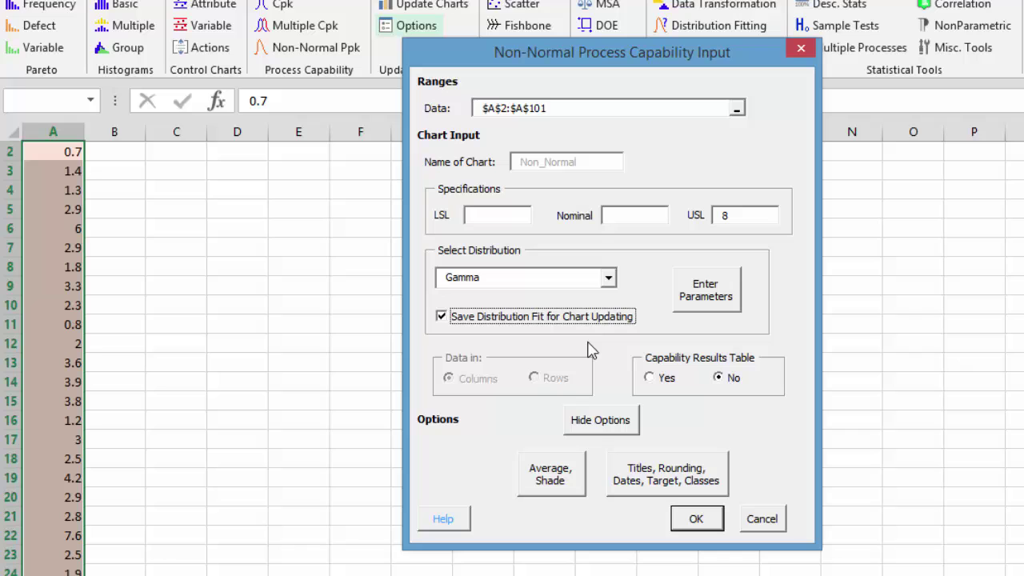
- Leave the average, shading, title and rounding options as they are and apply the Non_Normal settings
left_click(552, 476)
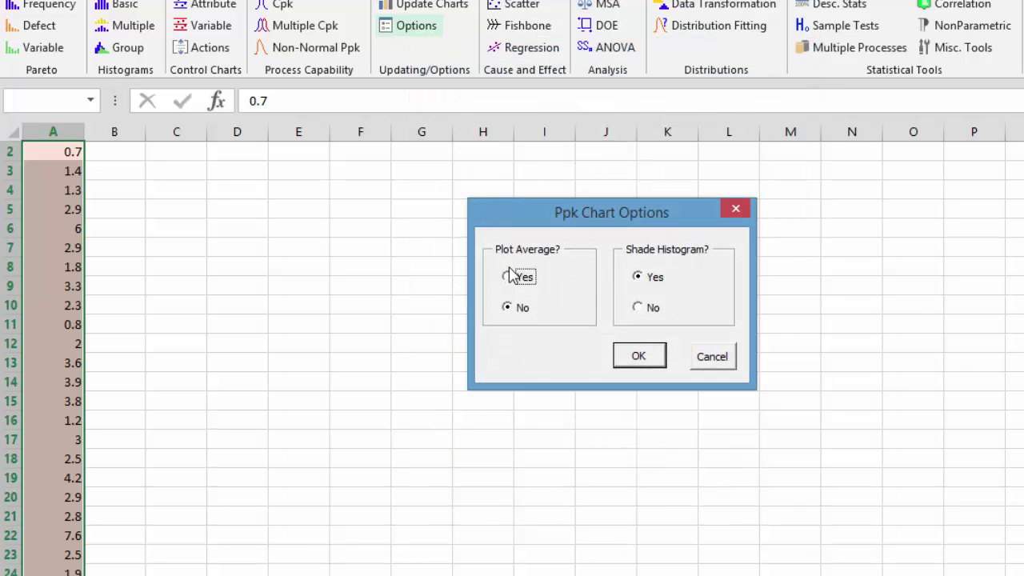
left_click(702, 365)
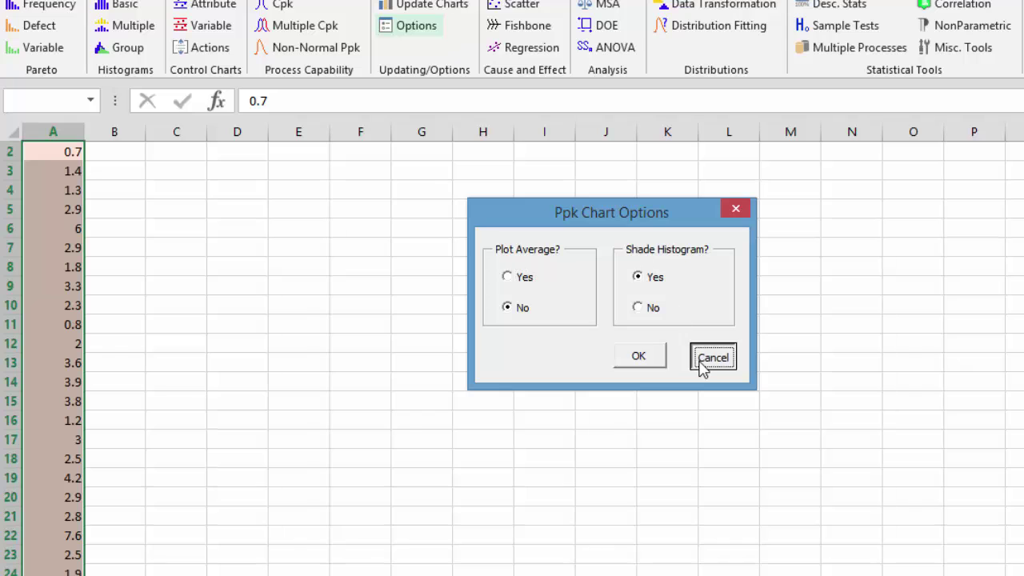
left_click(685, 495)
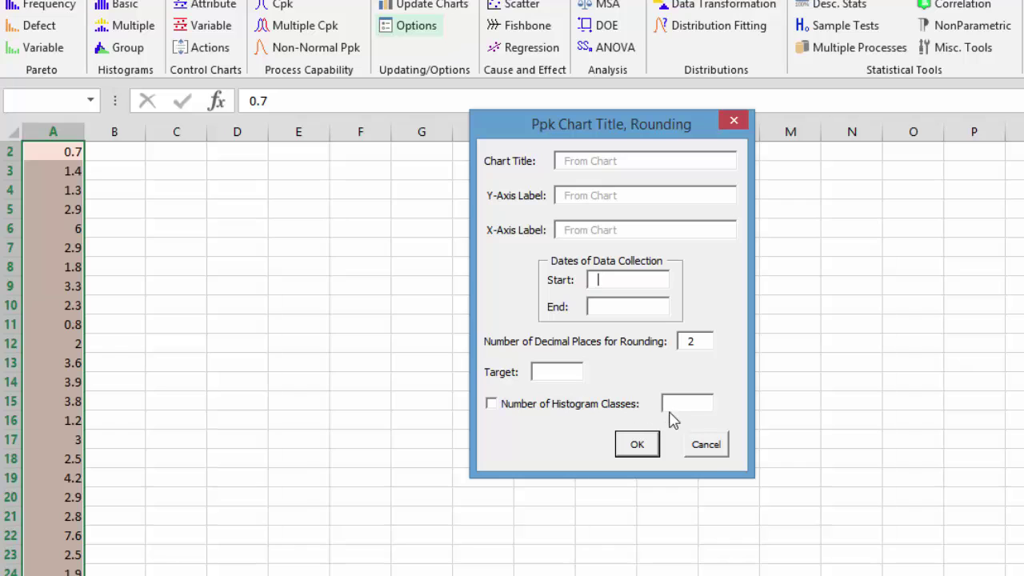
left_click(708, 449)
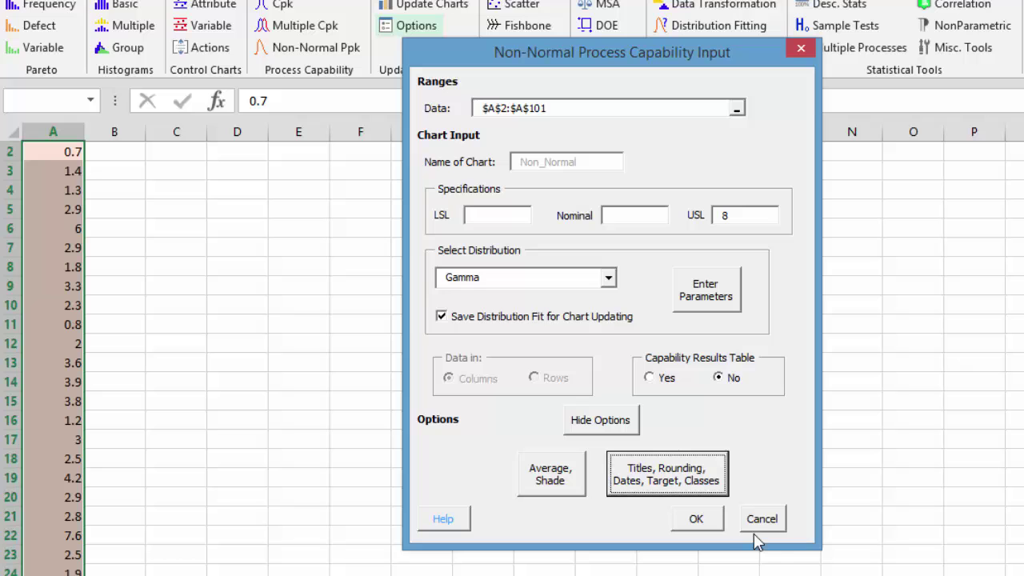
left_click(708, 525)
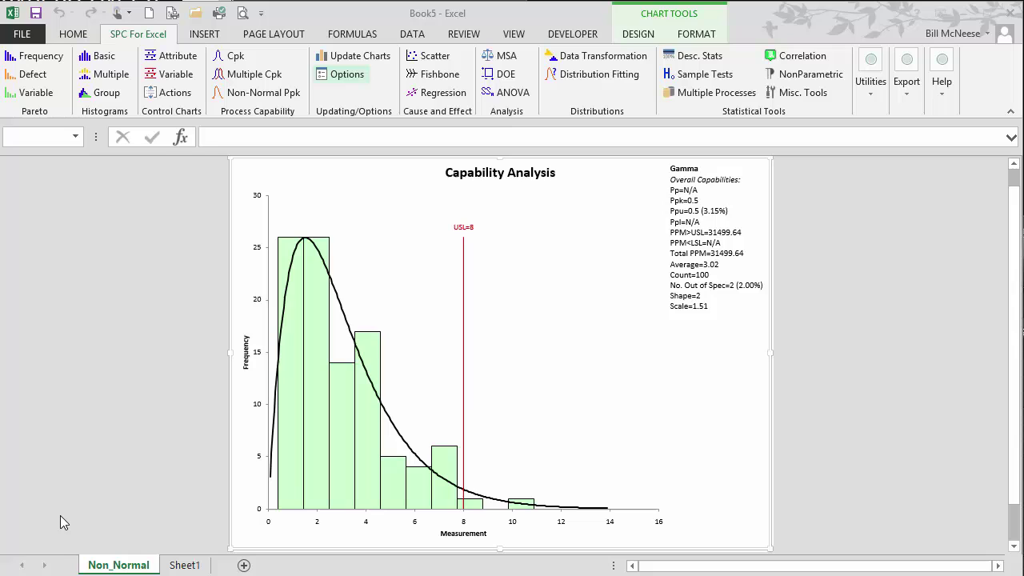
- On Sheet1, enter 16 in A102 and 18 in A103, then bring up Update Charts
left_click(197, 570)
left_click(59, 420)
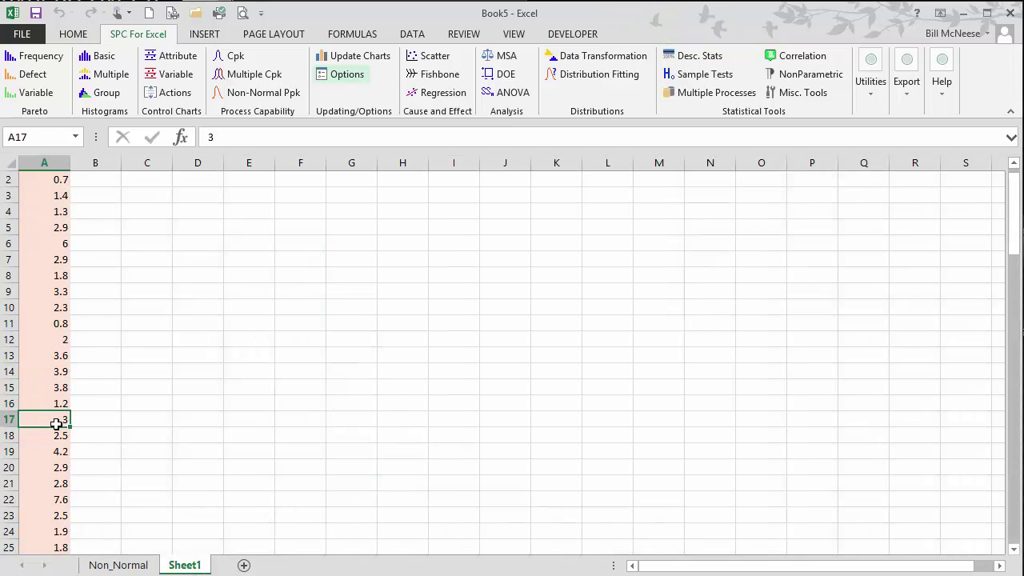
scroll(61, 433, "down", 20)
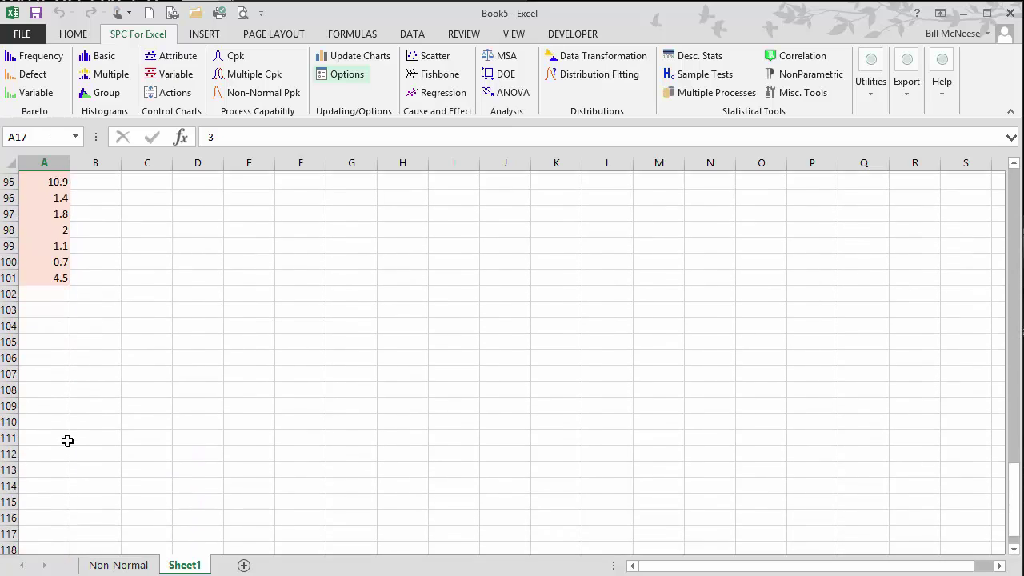
left_click(47, 248)
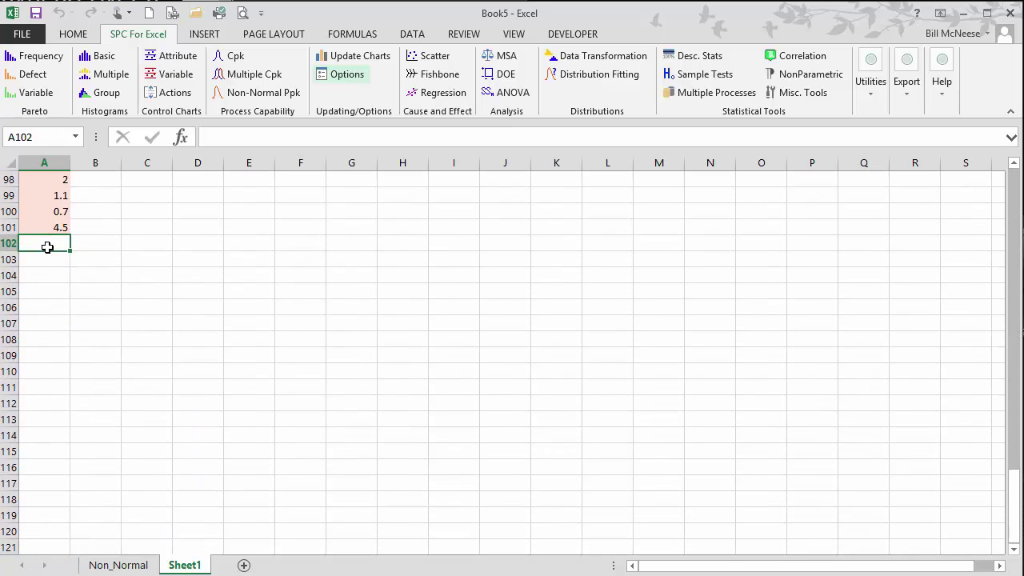
type("16")
key("Return")
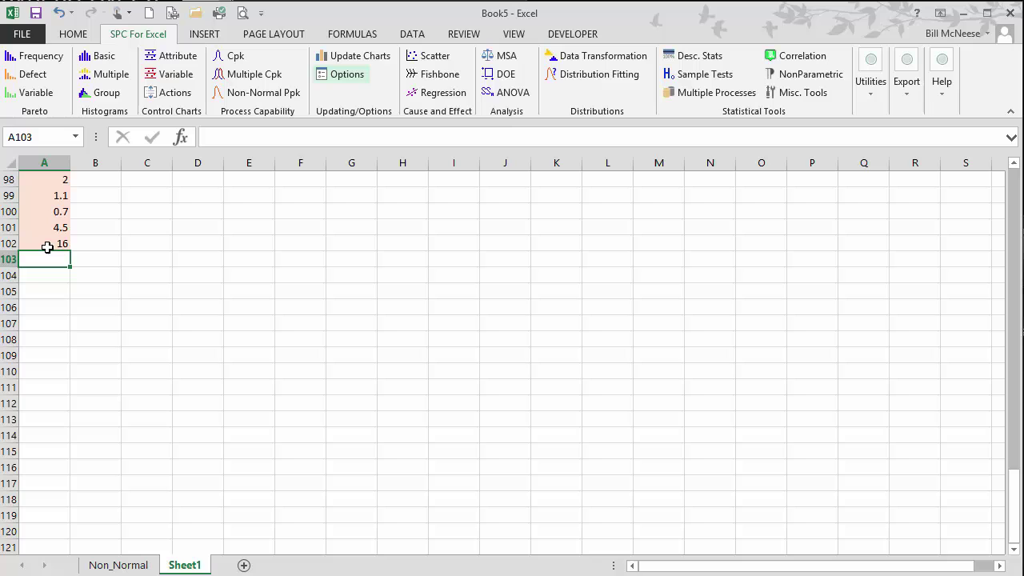
type("18")
key("Return")
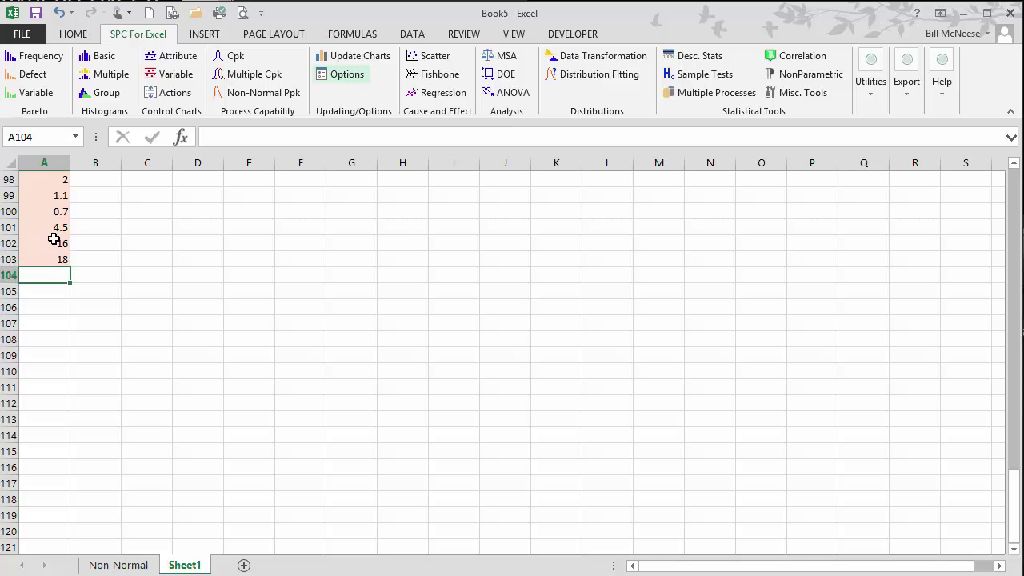
left_click(341, 58)
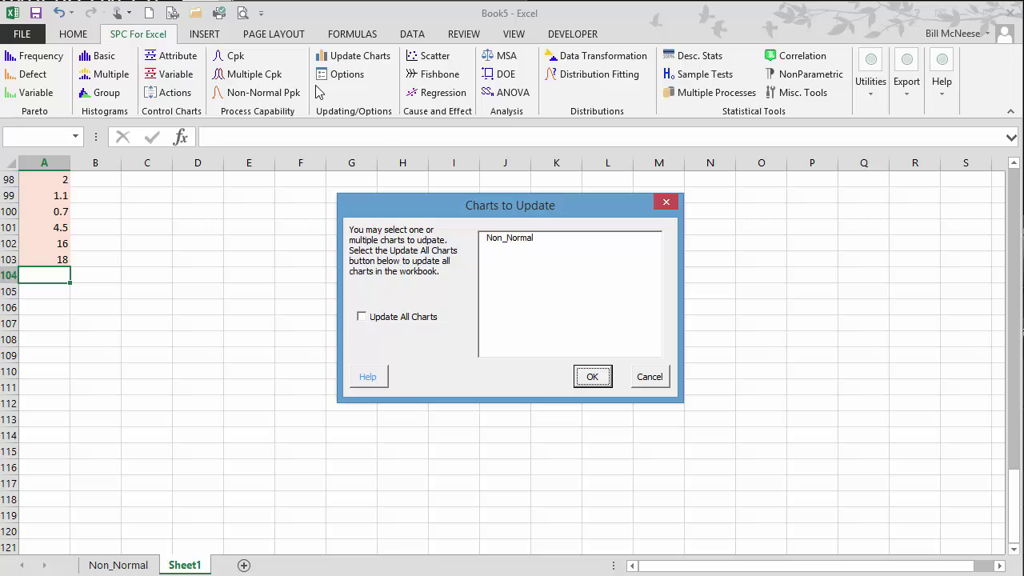
- Update the Non_Normal chart so it shows Count=102 with 4 points (3.92%) out of spec
left_click(520, 238)
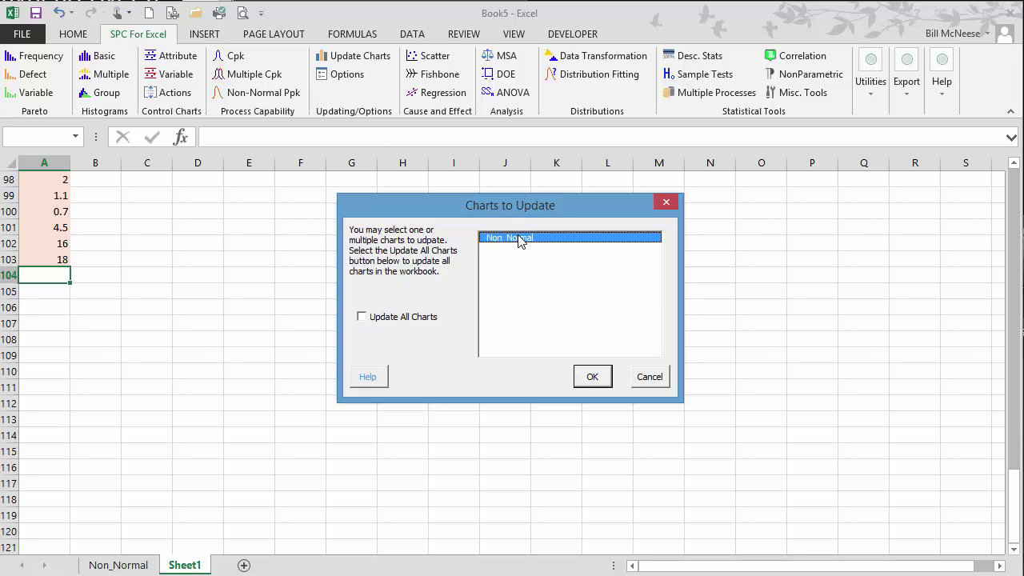
left_click(591, 377)
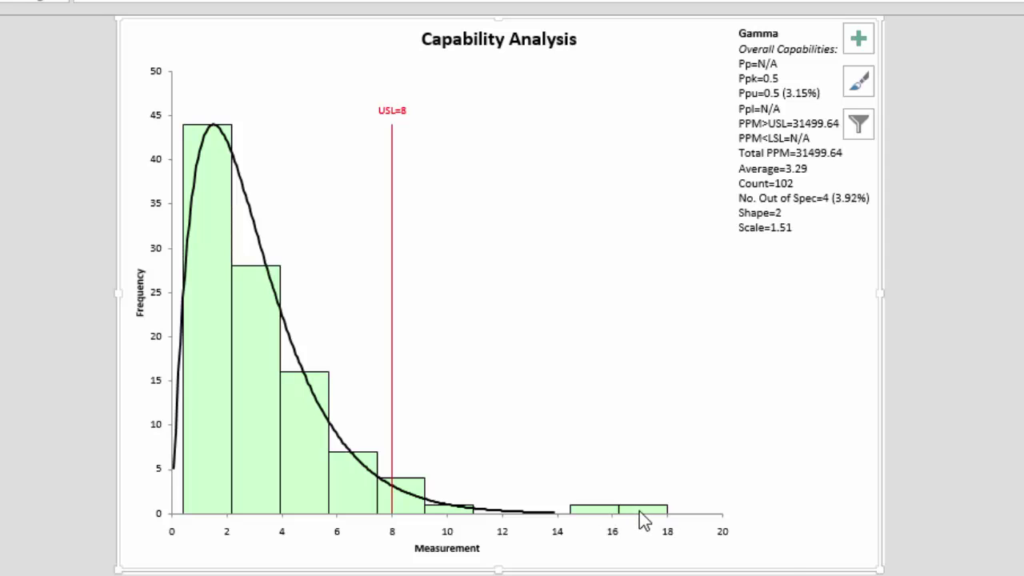
mouse_move(639, 512)
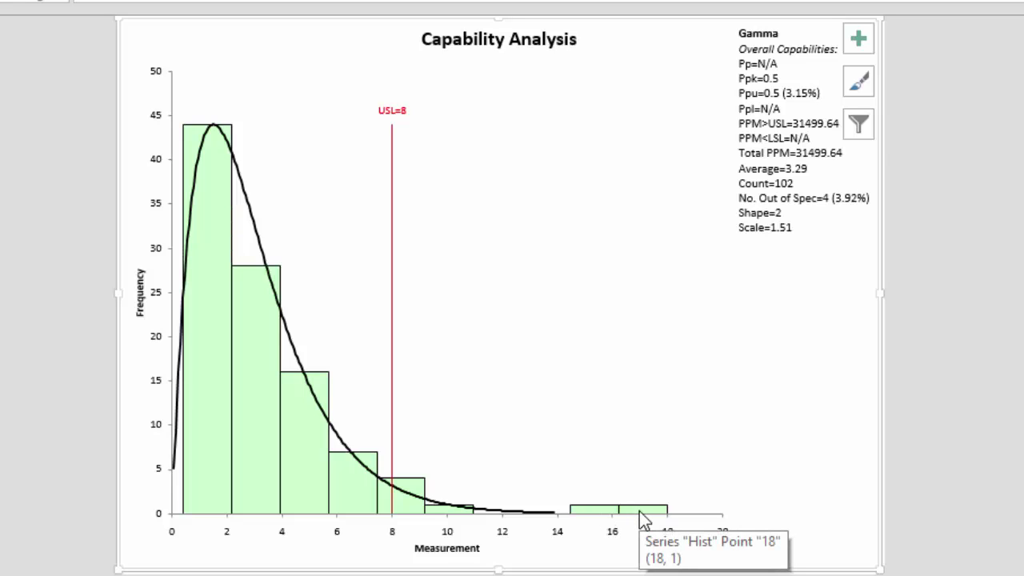